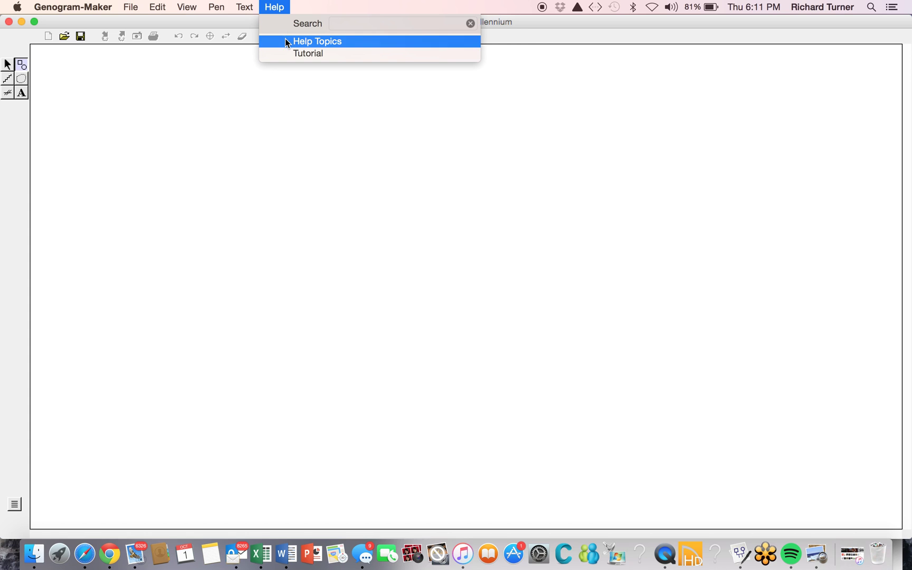
Look up the Miscarriage topic in the help index, read how its symbols are made, and close the help.
click(287, 42)
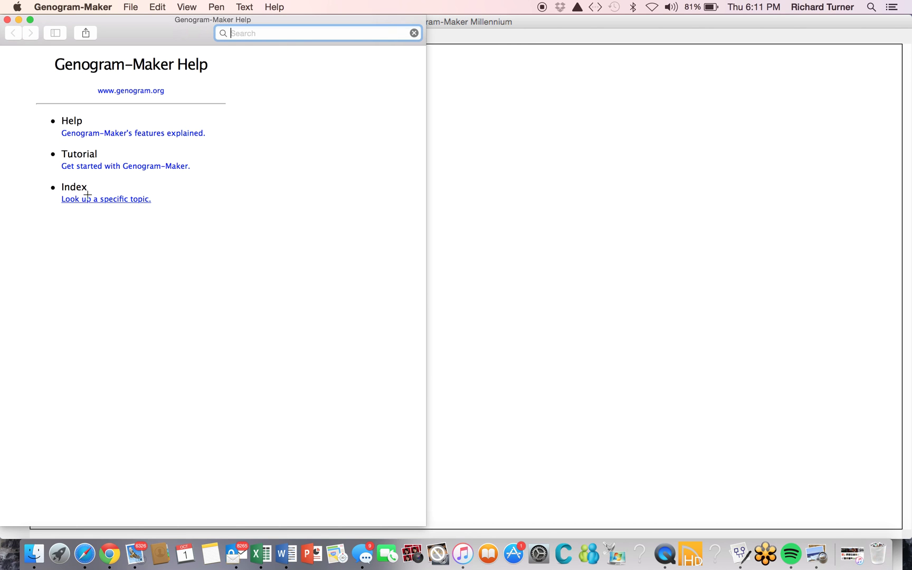
click(87, 198)
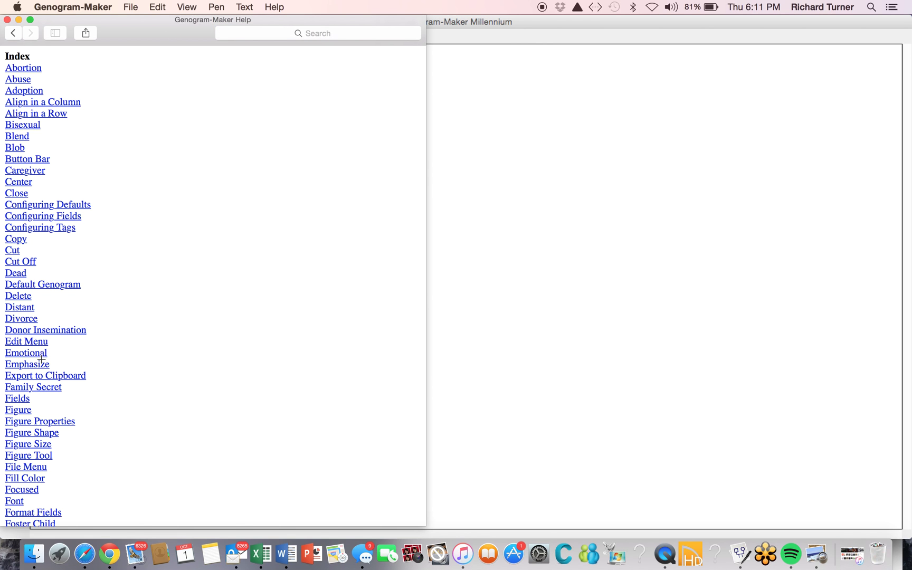
scroll(41, 360, down, 8)
scroll(42, 360, down, 6)
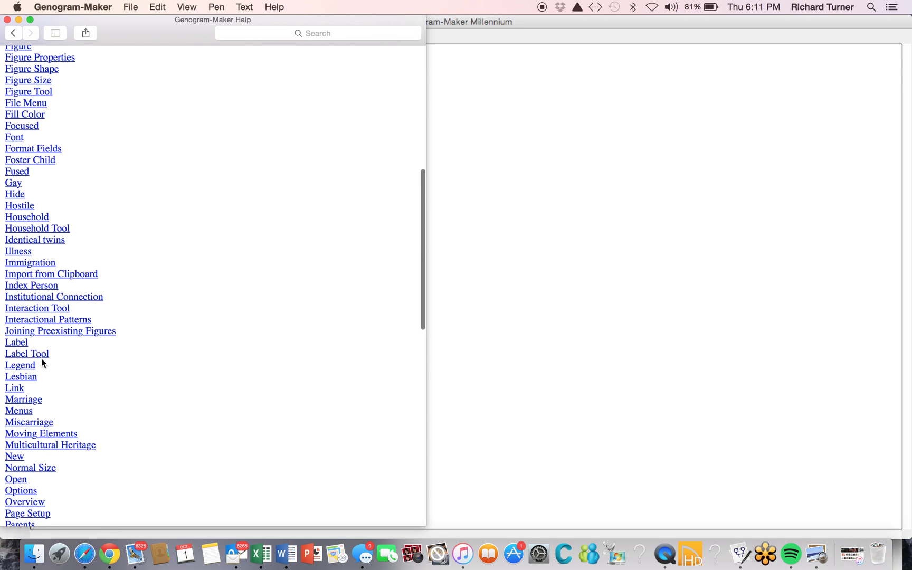
scroll(41, 358, down, 2)
click(25, 400)
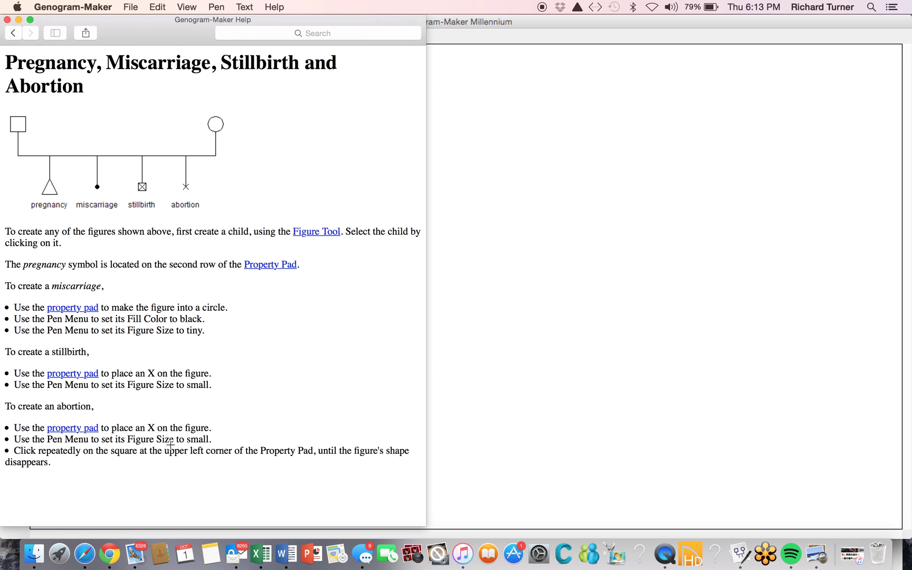
click(7, 20)
Create a couple with a male and a female figure and move the female farther right to widen their connecting line.
click(215, 245)
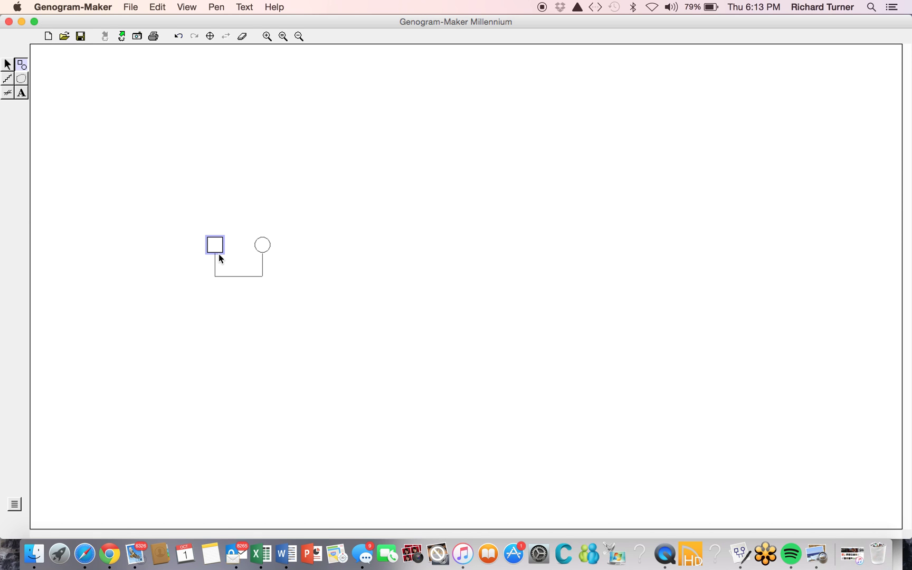
click(260, 253)
drag(264, 249, 412, 243)
Add four children spaced along the couple's connecting line.
click(243, 276)
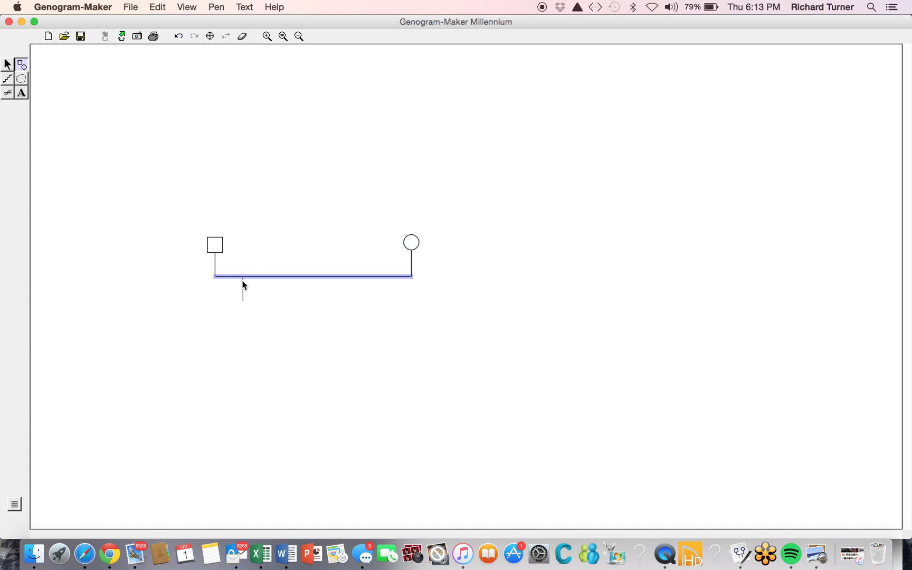
click(291, 276)
click(344, 276)
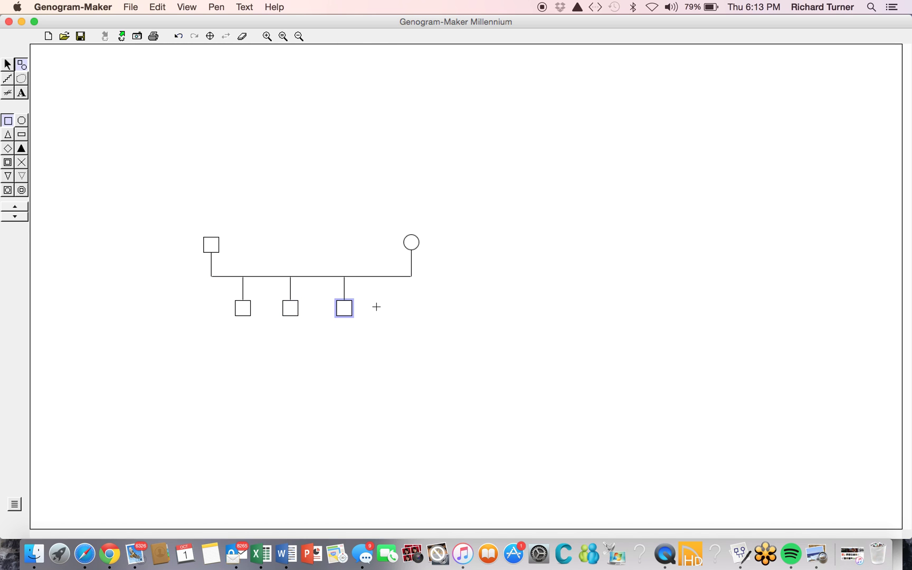
click(389, 277)
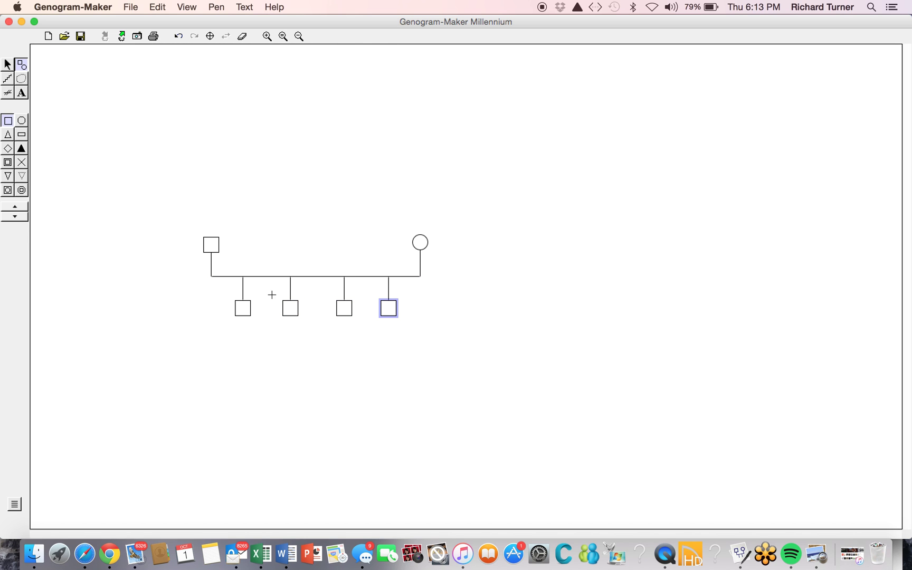
Change the first child to the pregnancy triangle and the second child to a circle.
click(240, 313)
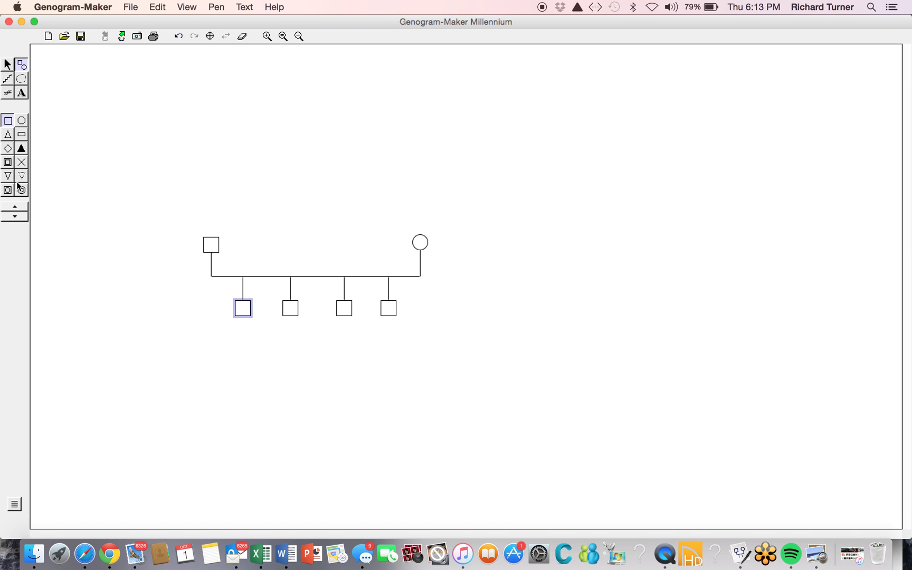
click(8, 137)
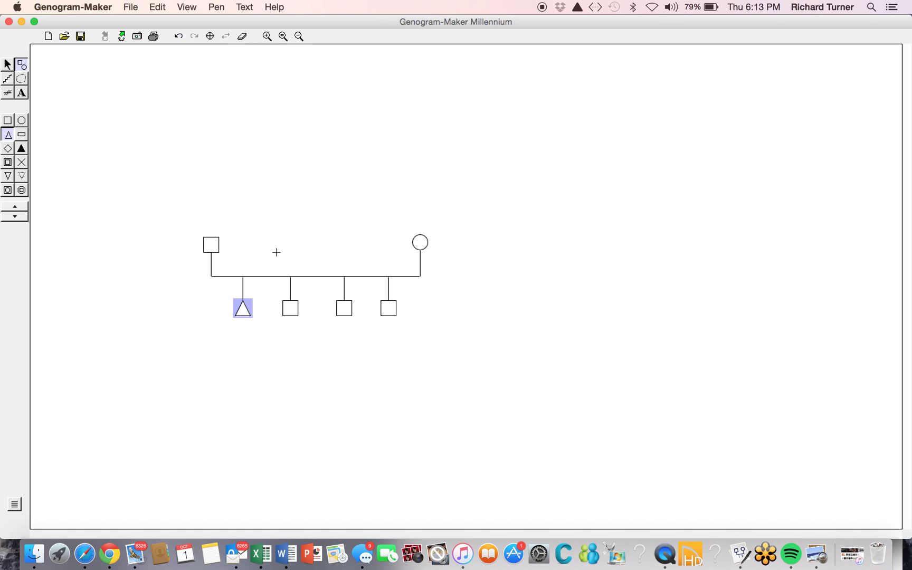
click(291, 310)
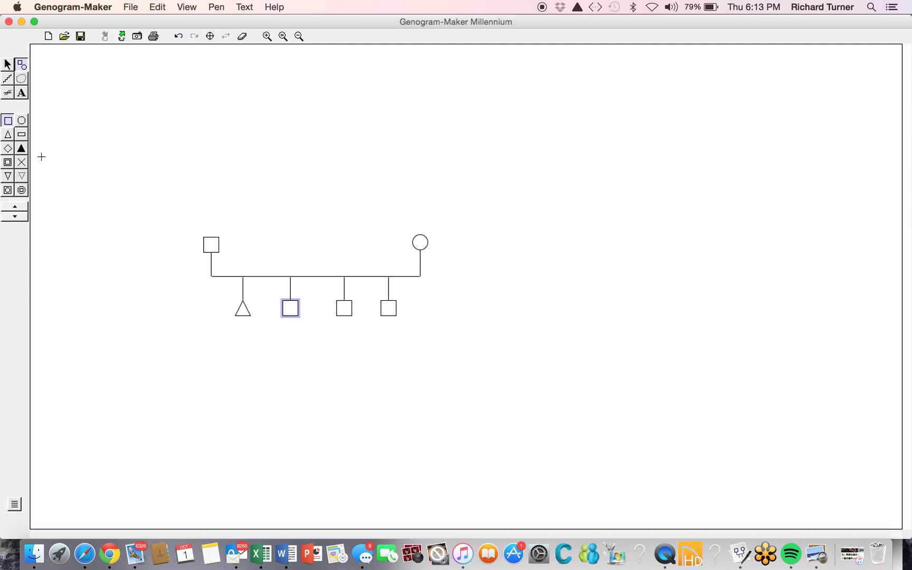
click(22, 122)
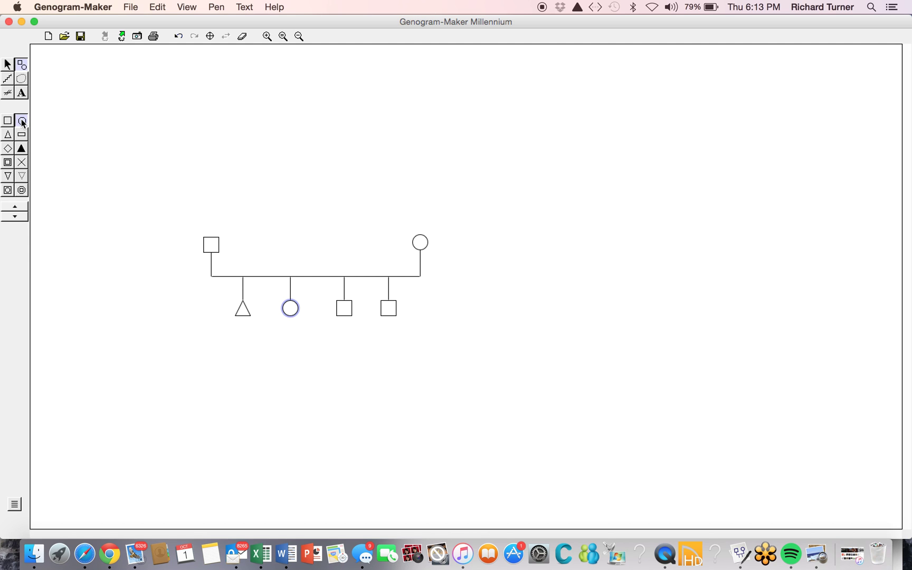
Mark the second child as a miscarriage with a Black fill color and a Tiny figure size.
click(217, 8)
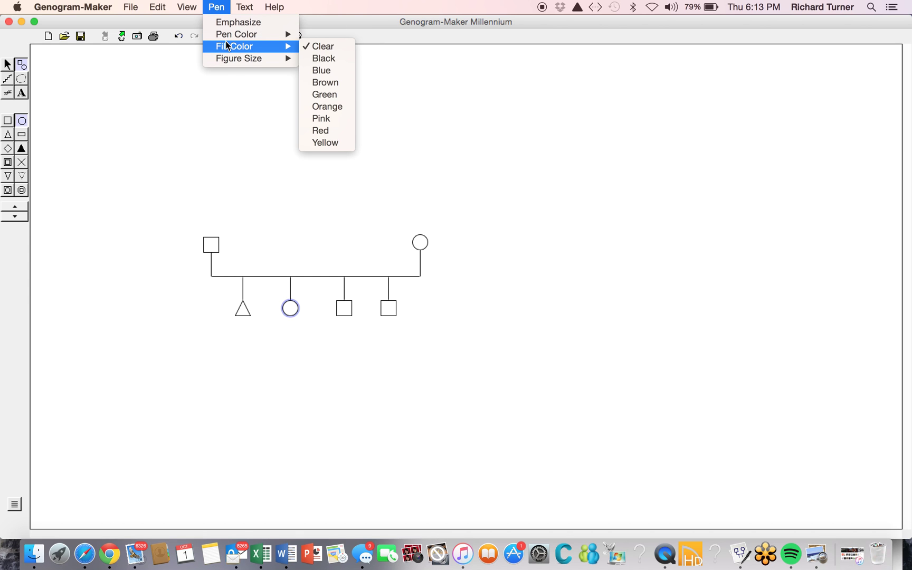
mouse_move(295, 44)
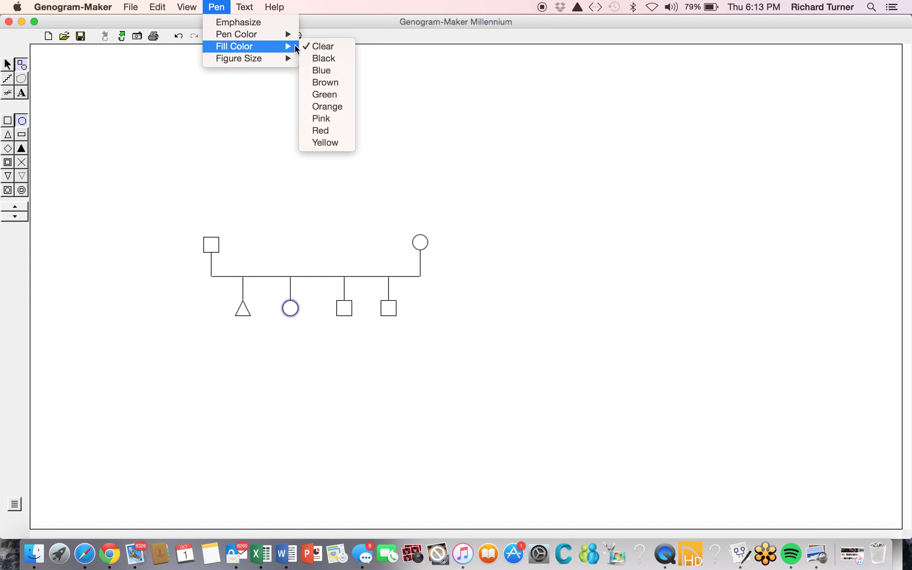
click(322, 59)
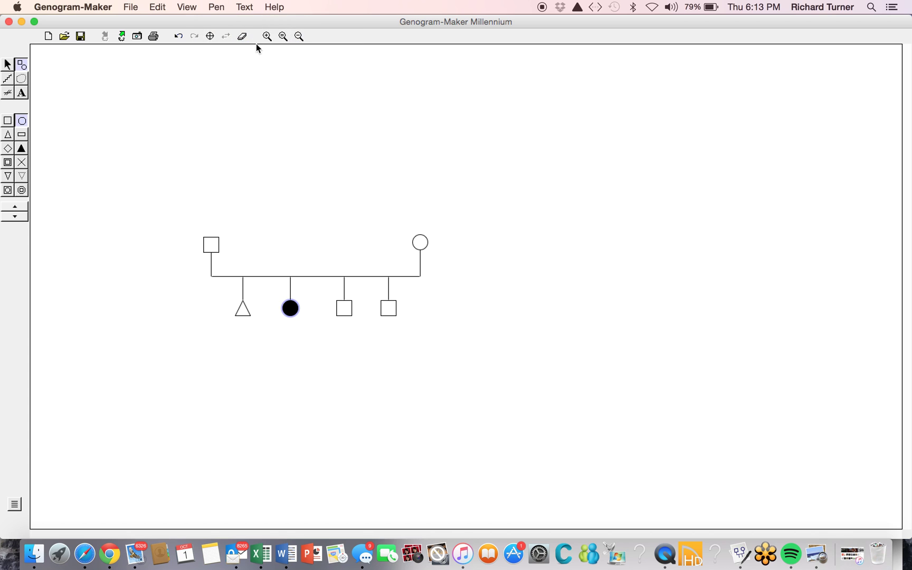
click(216, 9)
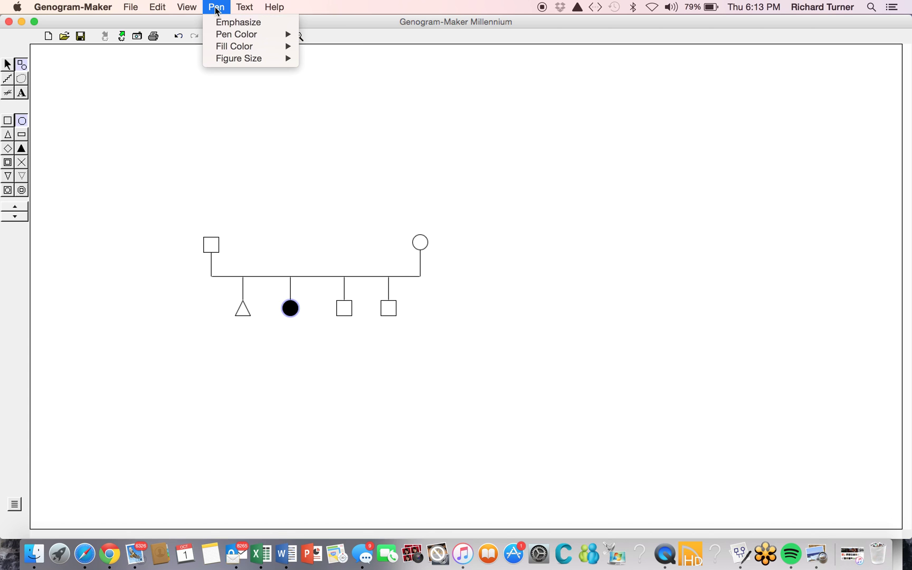
mouse_move(225, 58)
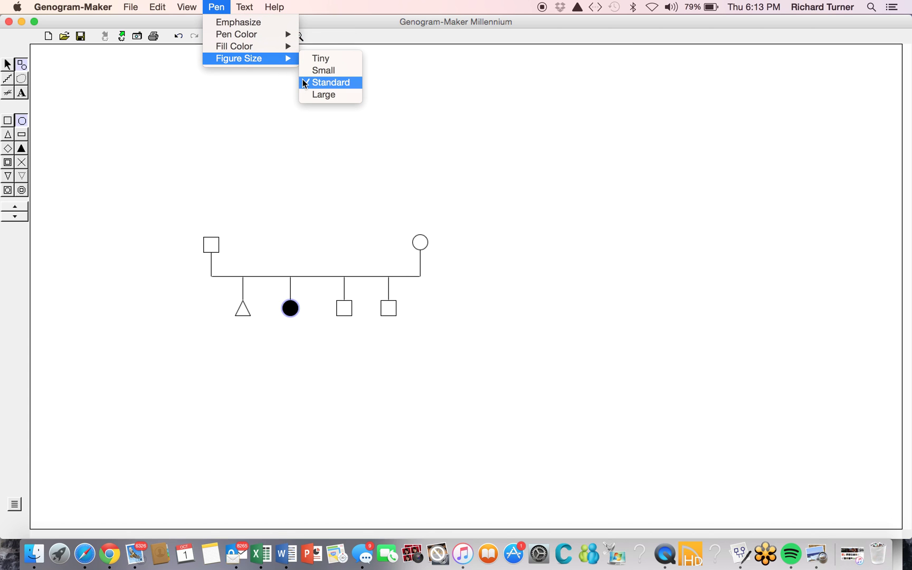
click(330, 61)
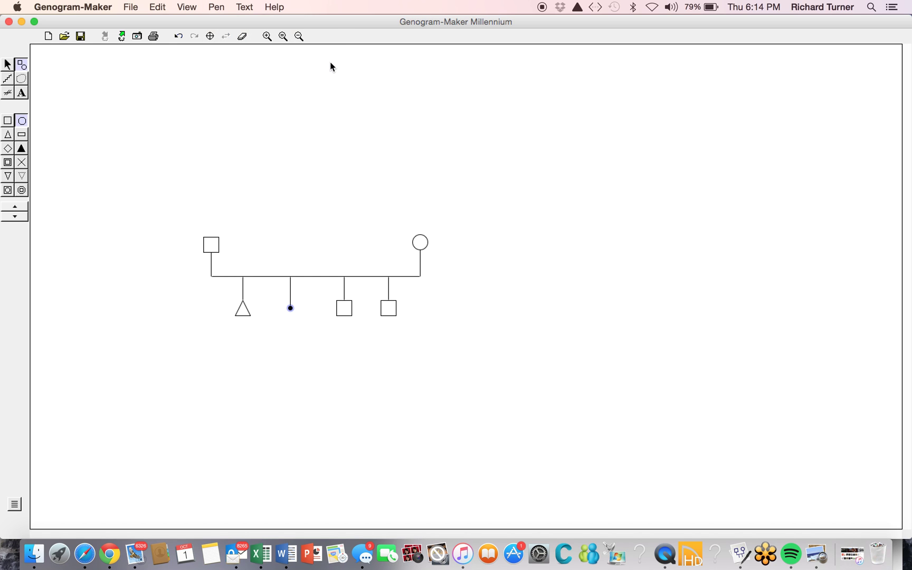
Mark the third child as a stillbirth by placing an X on its square and setting the figure size to Small.
click(347, 312)
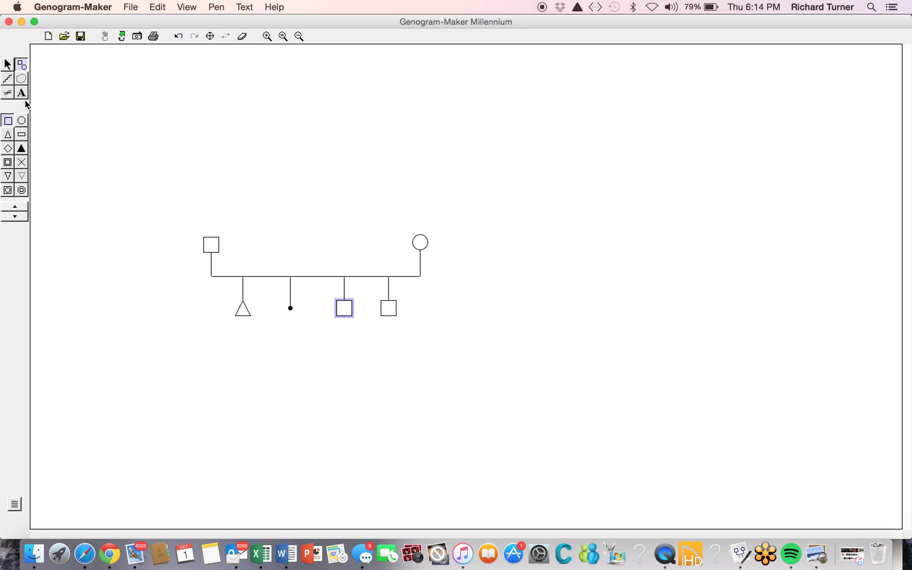
click(21, 163)
click(218, 8)
mouse_move(221, 59)
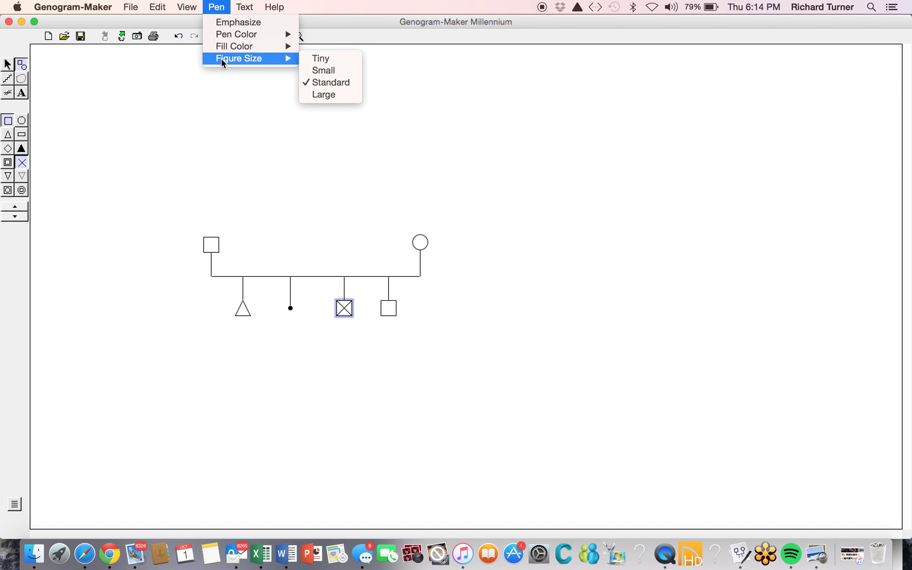
click(323, 70)
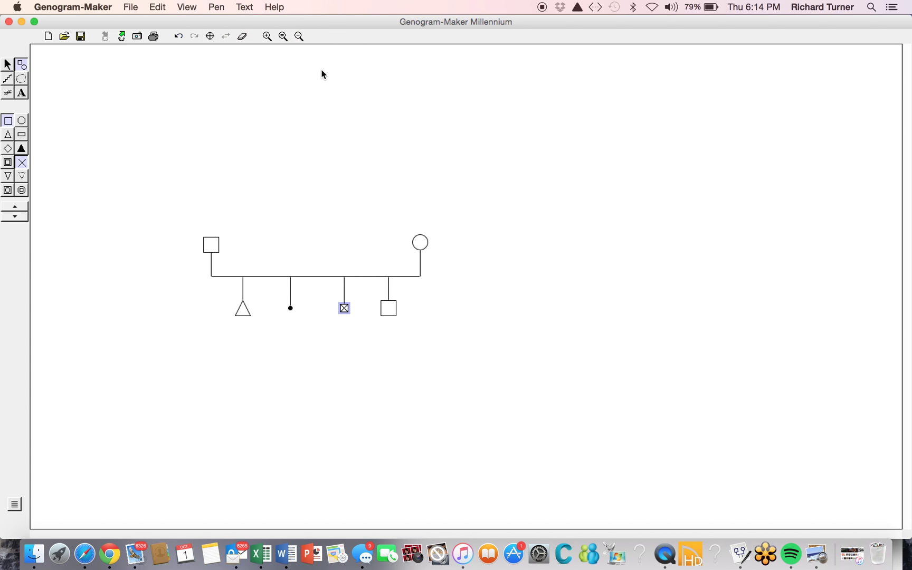
Mark the fourth child as an abortion: place an X on it, set its figure size to Small, and remove its square outline.
click(390, 312)
click(22, 163)
click(217, 7)
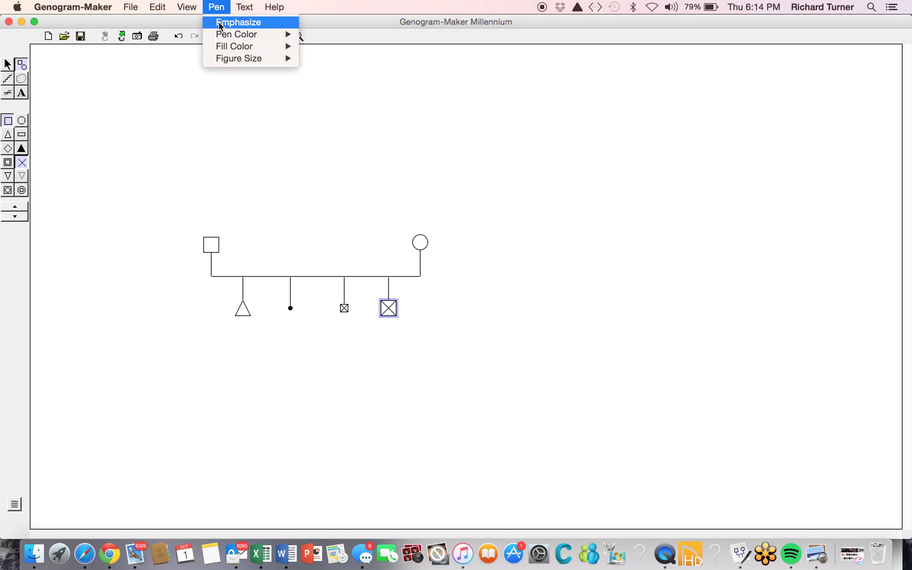
mouse_move(228, 60)
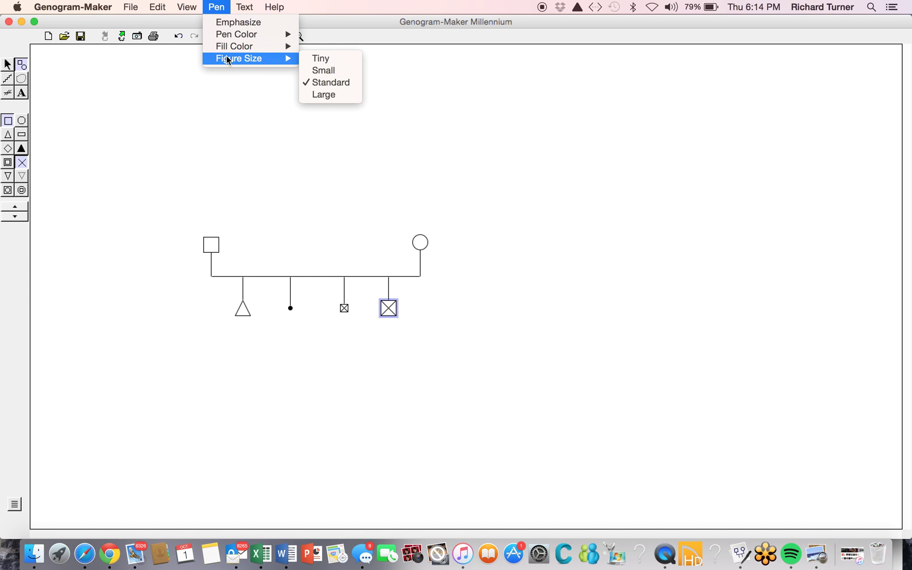
click(320, 70)
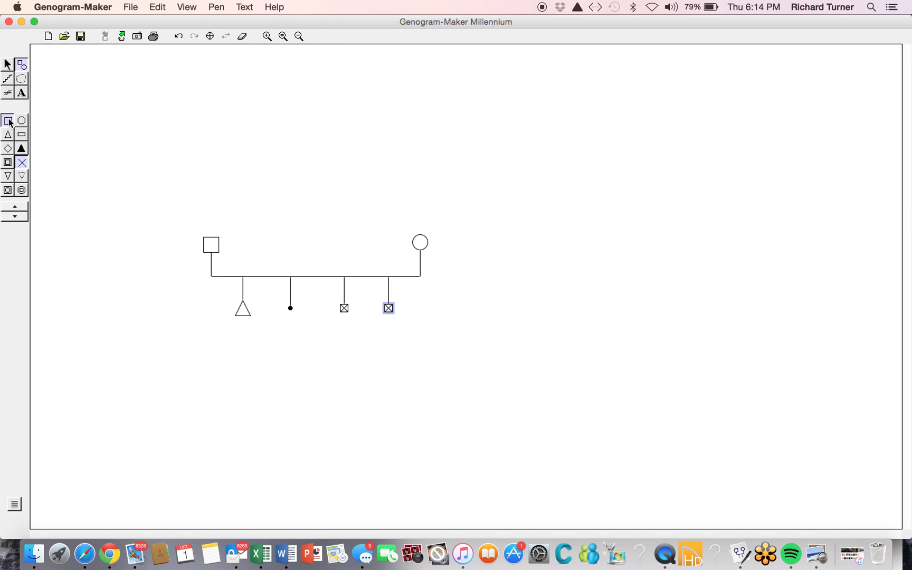
click(9, 122)
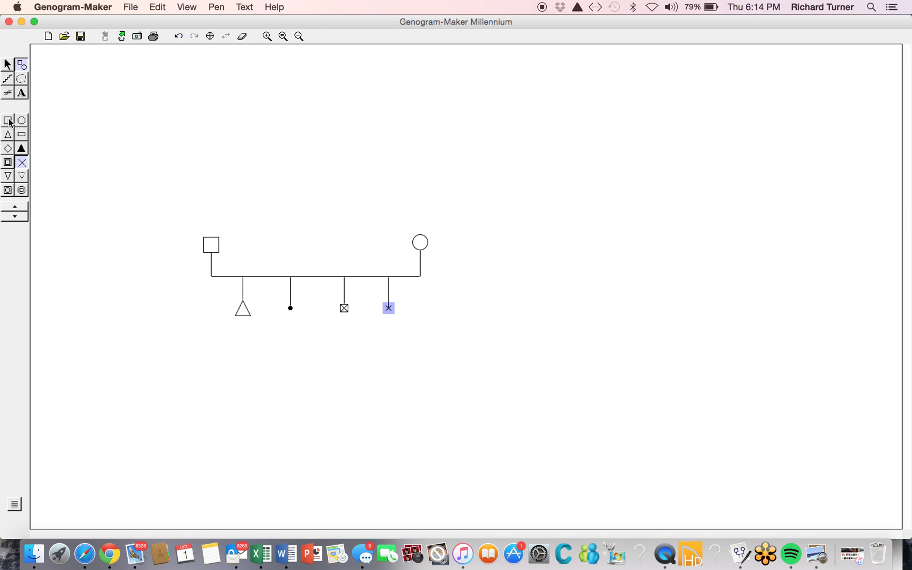
click(10, 295)
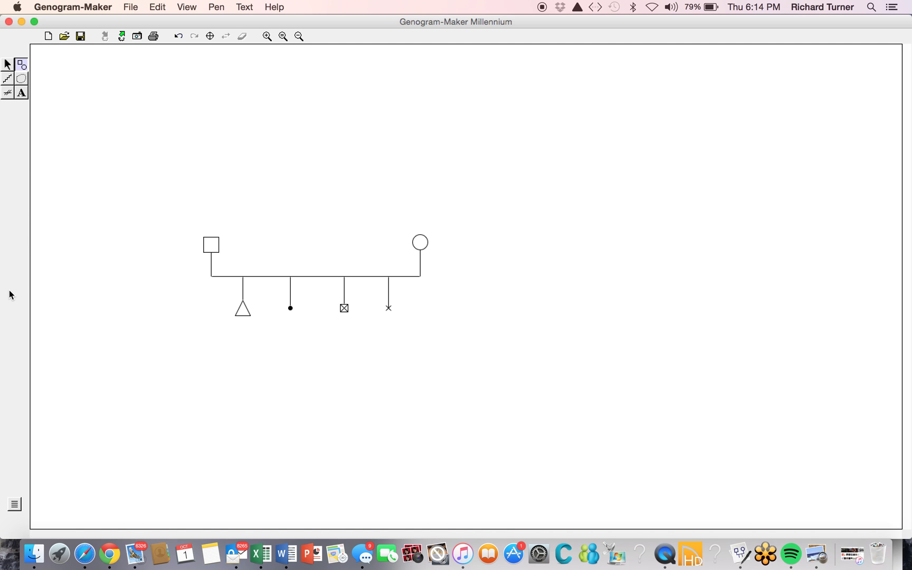